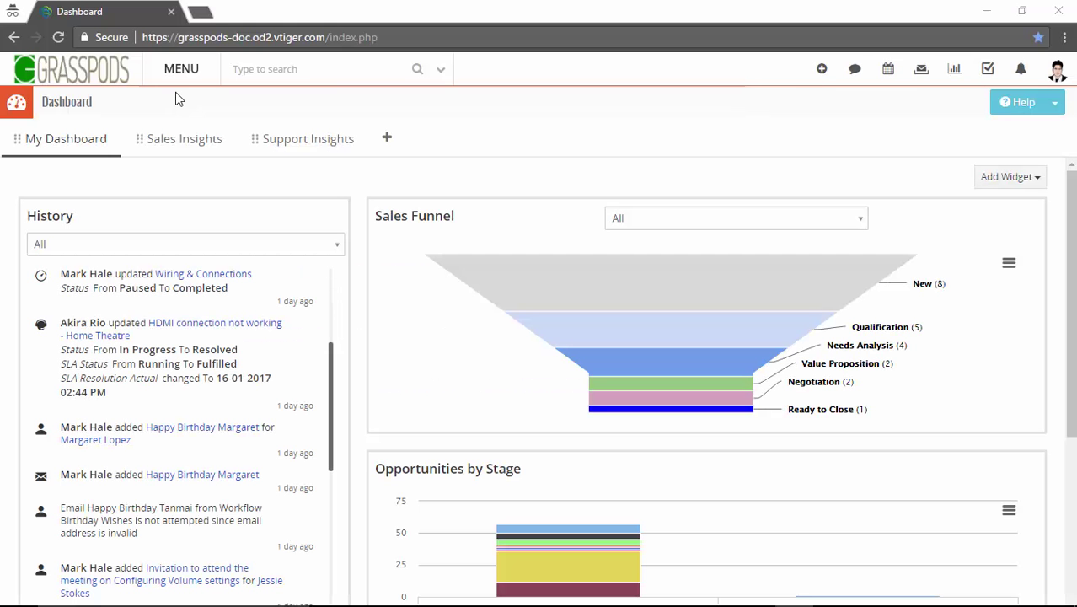
Navigate from the menu through Settings > Automation to the Mailroom page
click(180, 74)
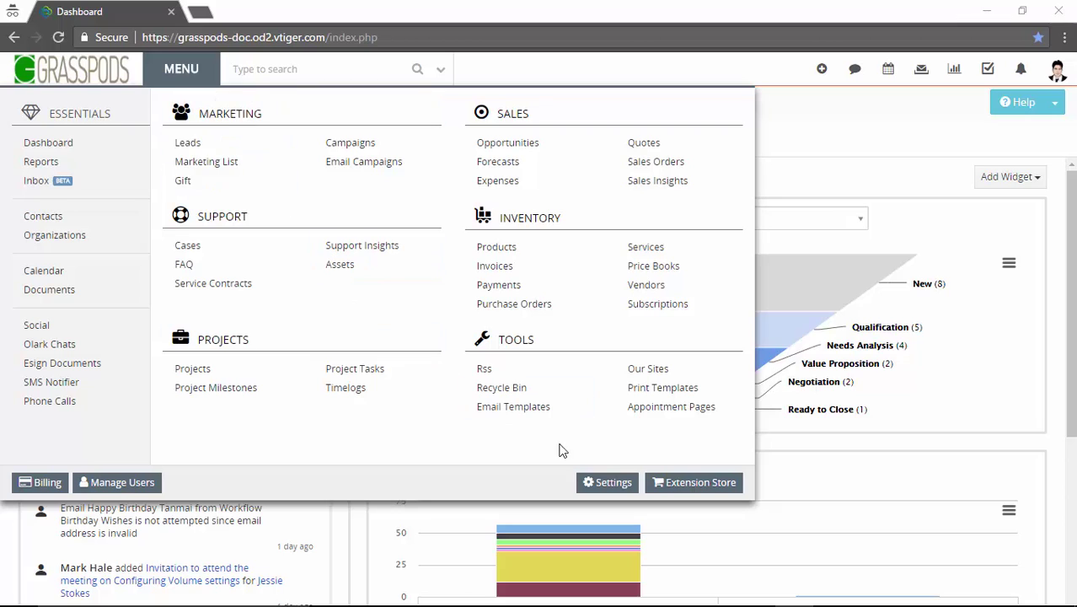
click(613, 481)
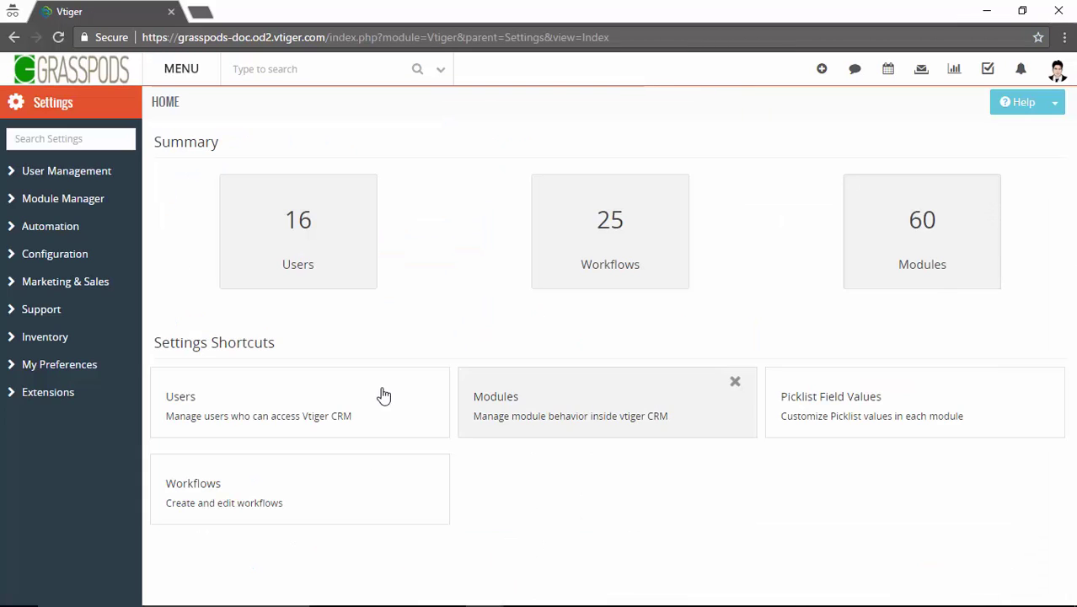
click(52, 229)
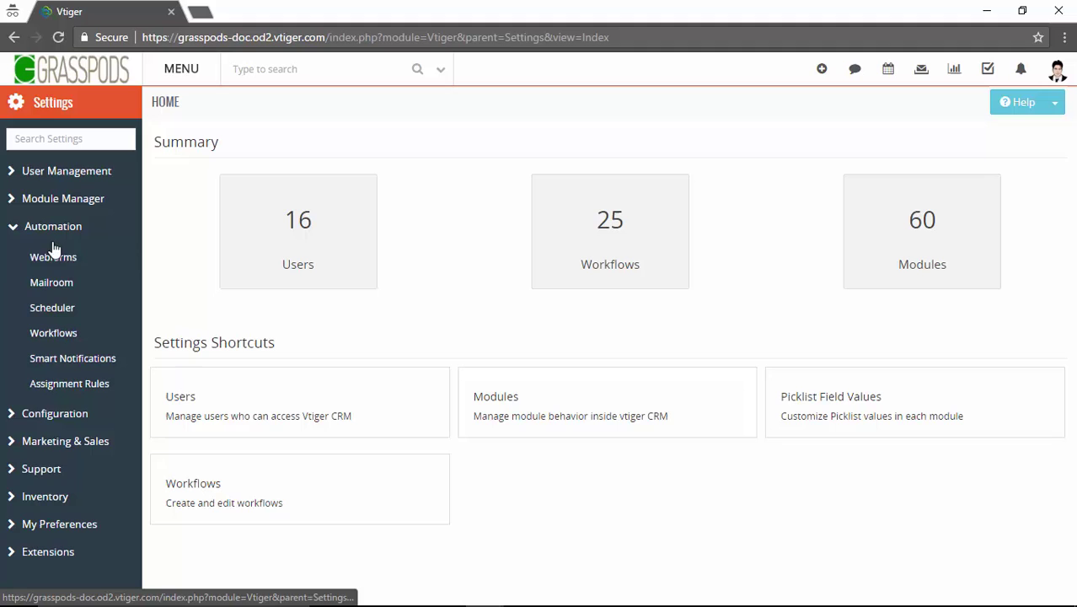
click(52, 283)
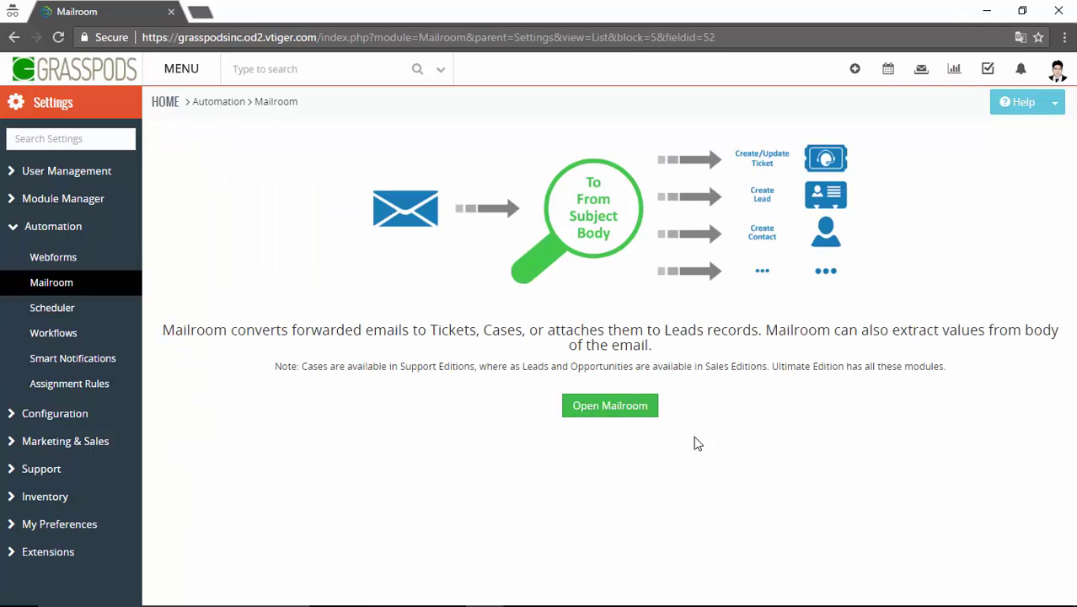
Open Mailroom and view the Gmail forwarding confirmation email to select its code
click(640, 417)
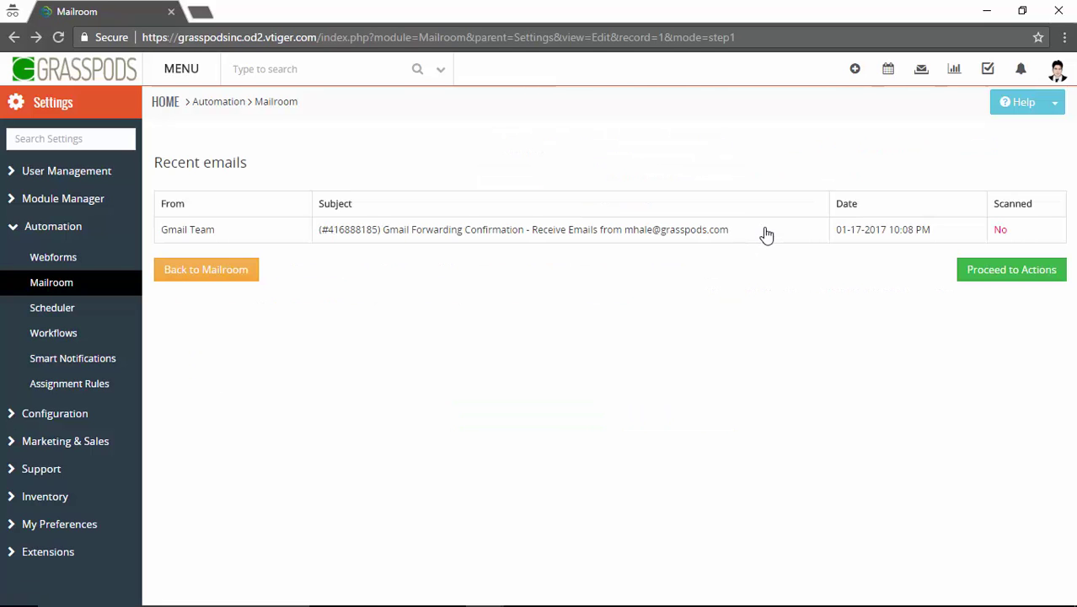
click(763, 231)
double_click(346, 139)
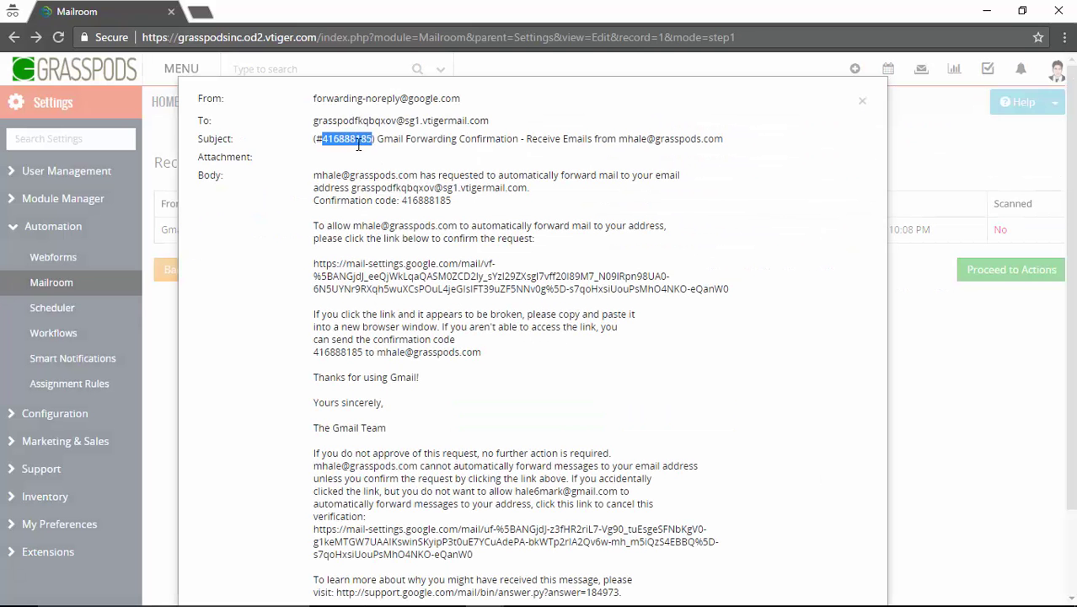
click(864, 102)
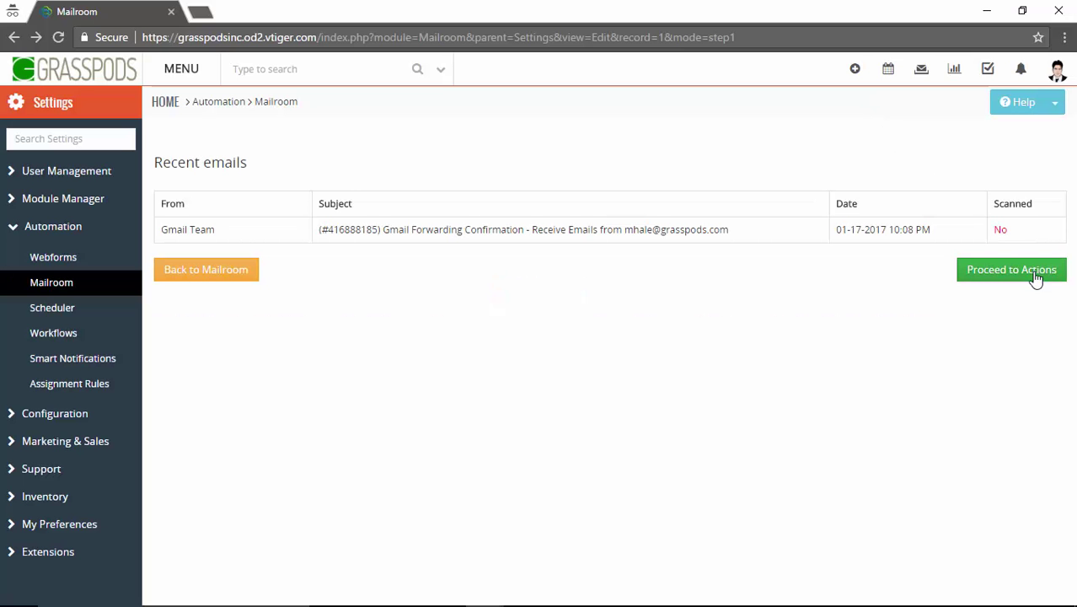
Proceed to the Configure Action page for a new Mailroom rule
click(1046, 274)
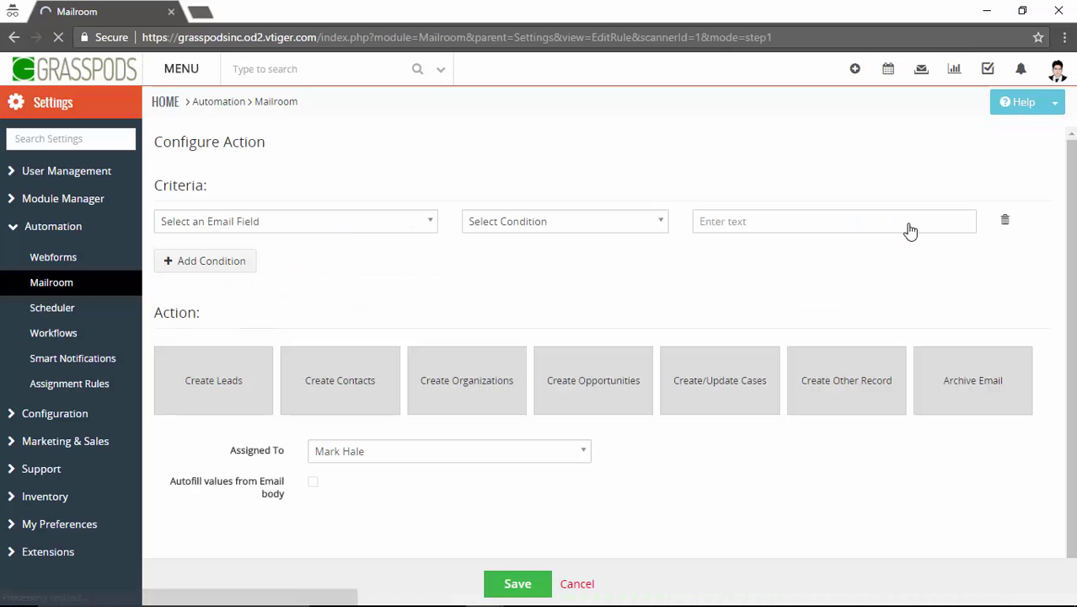
Set the first condition to Email Subject contains 'Event'
click(412, 229)
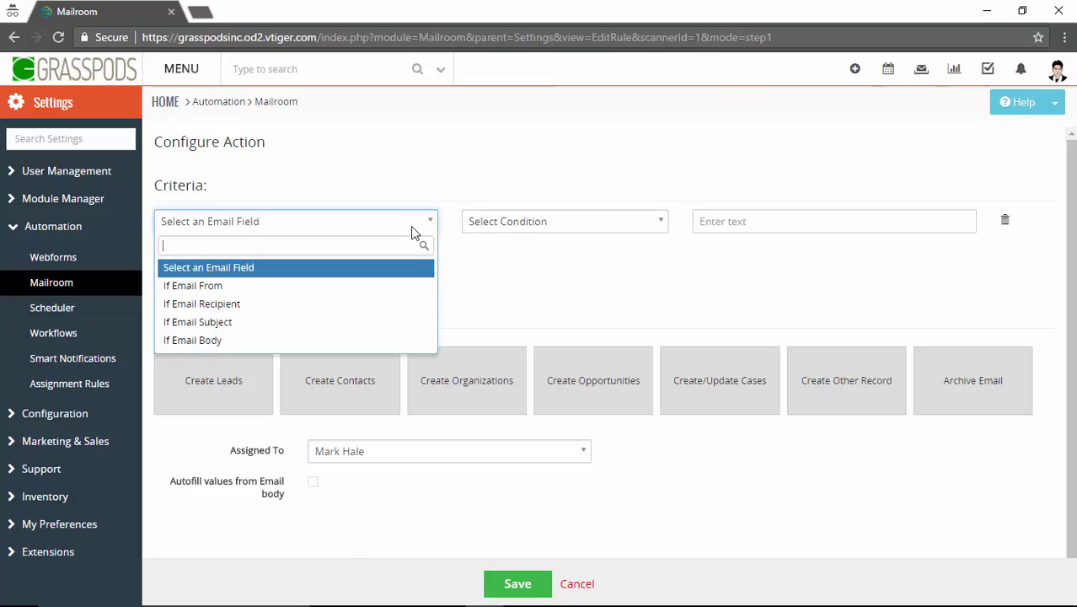
click(405, 322)
click(718, 222)
text(Ev)
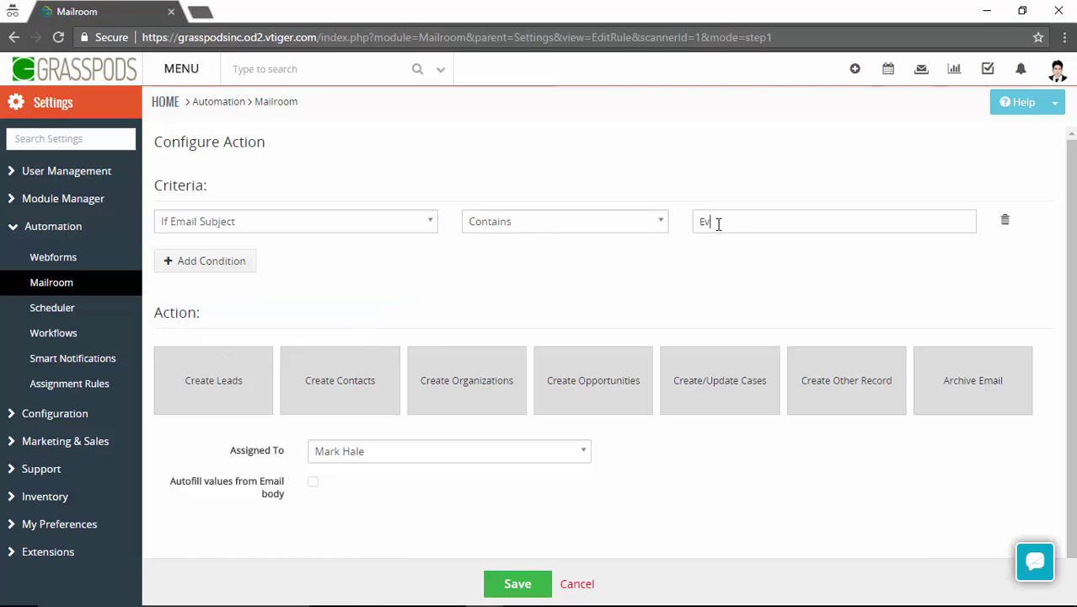
text(ent)
Add an Email Body contains 'Event' condition, match Any, and choose Create Other Record
click(231, 262)
click(253, 289)
click(195, 409)
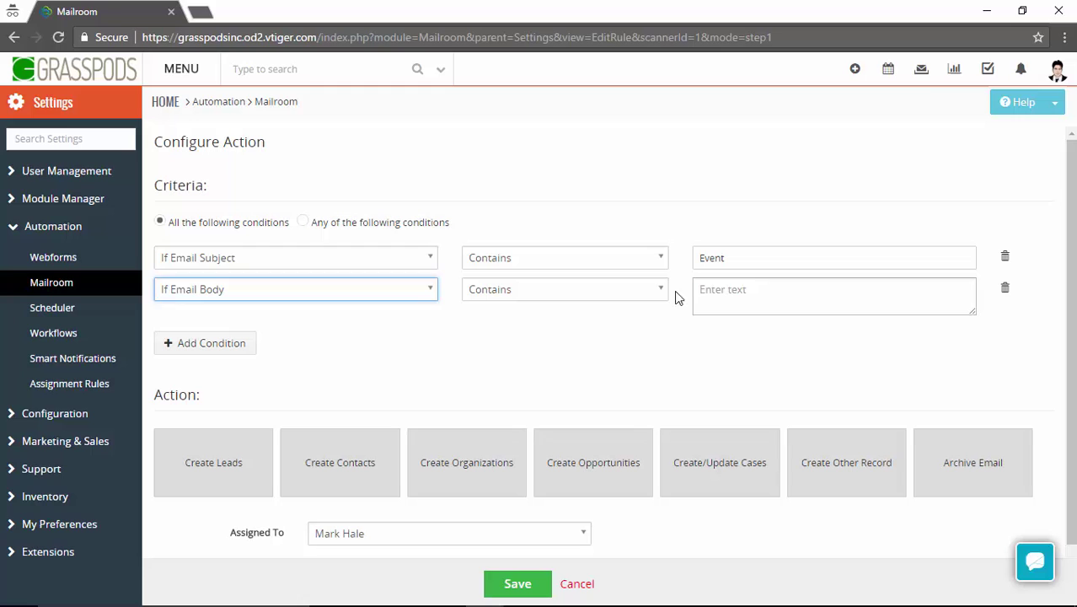
click(758, 301)
text(Event)
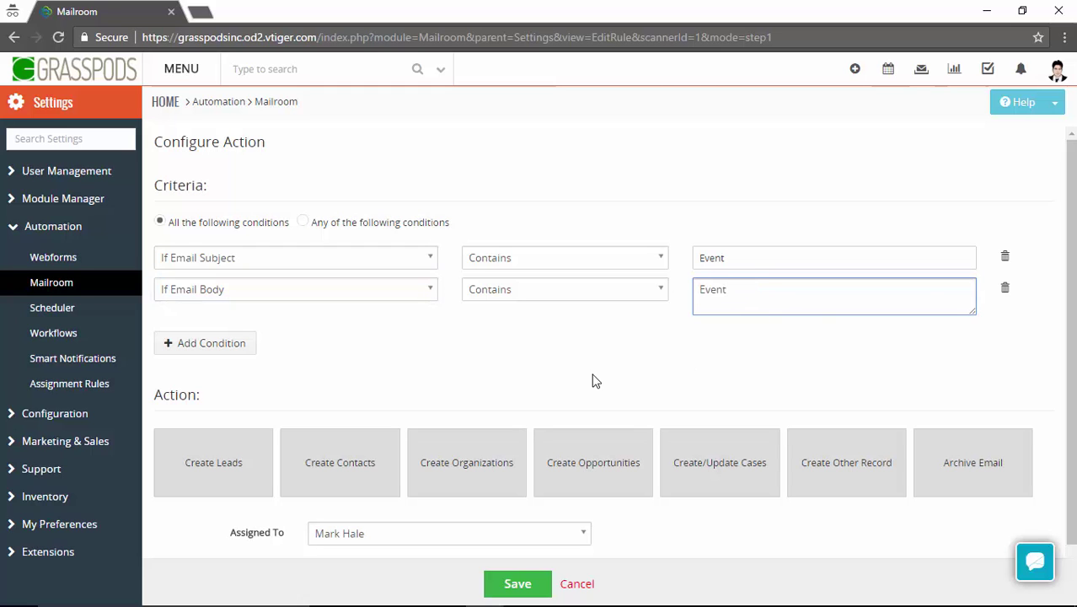
click(302, 222)
scroll(304, 226, down, 1)
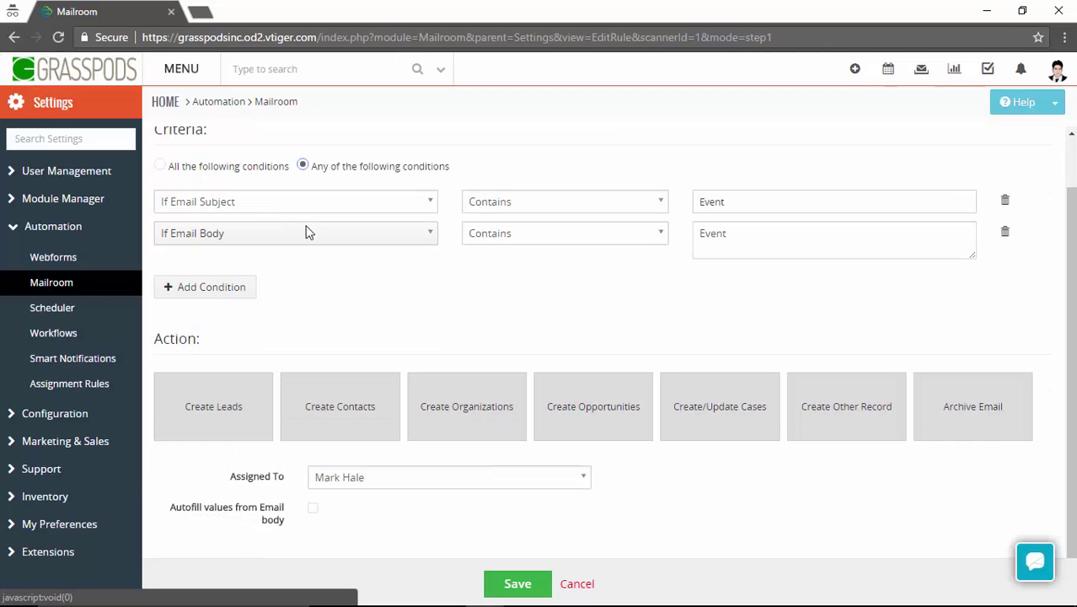
click(831, 426)
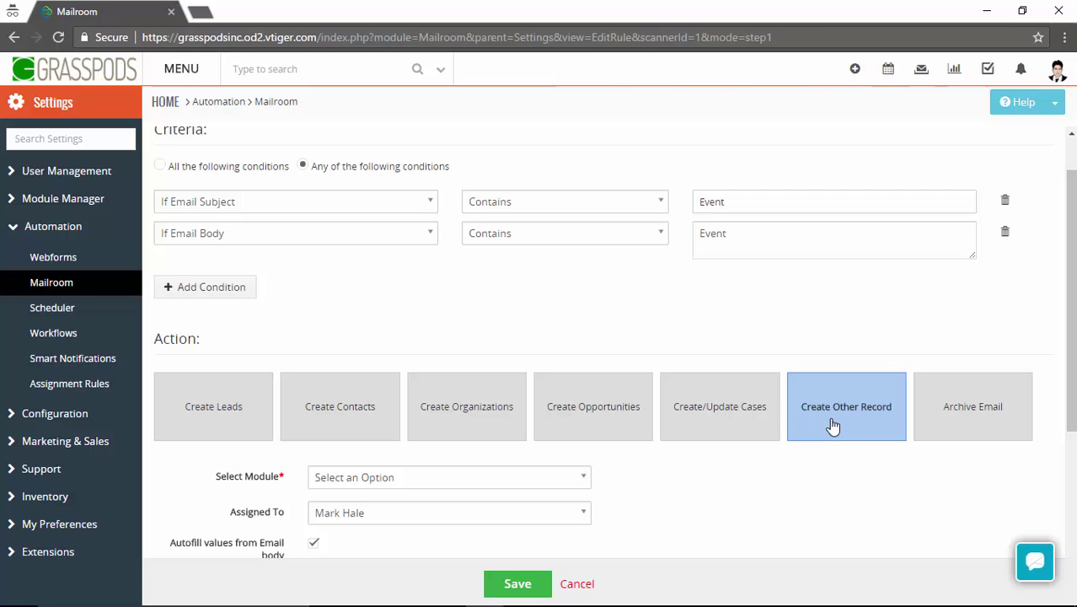
Choose Events as the module to create and tick Create Contact as well
click(577, 476)
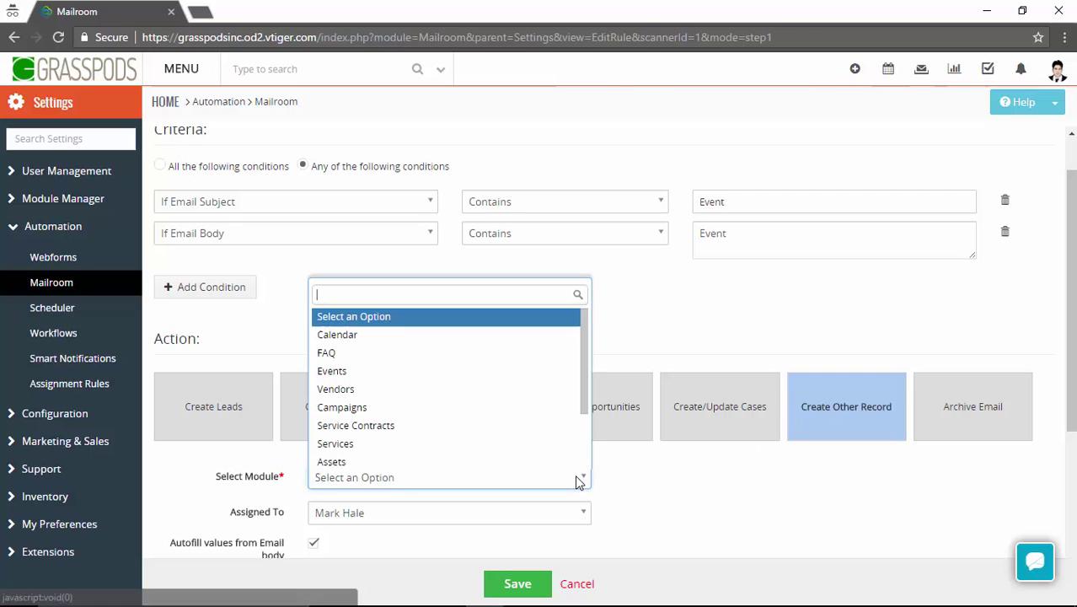
click(512, 372)
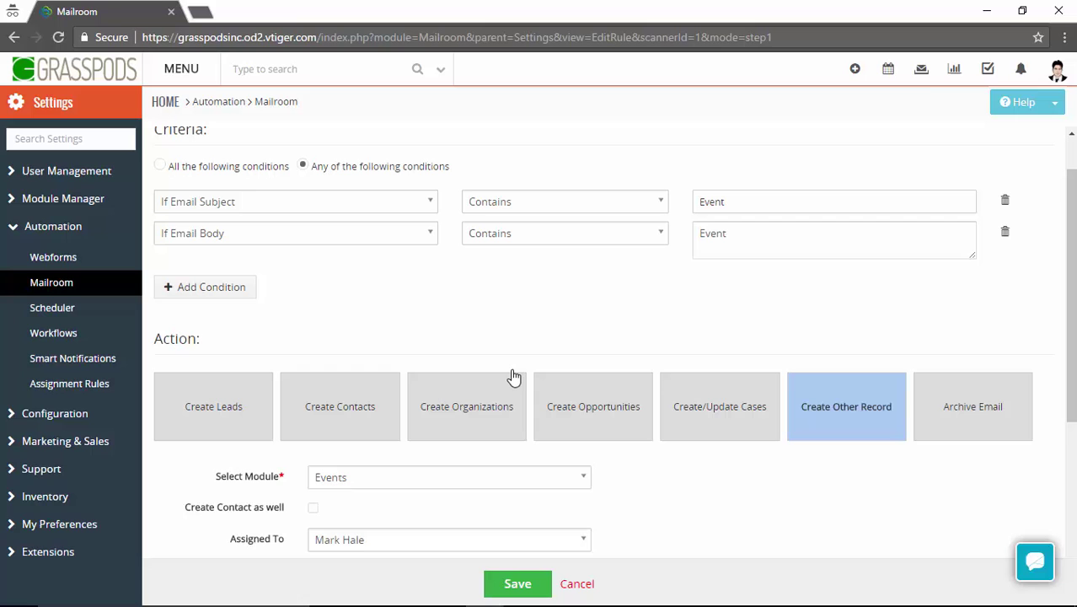
scroll(510, 375, down, 2)
scroll(511, 375, down, 2)
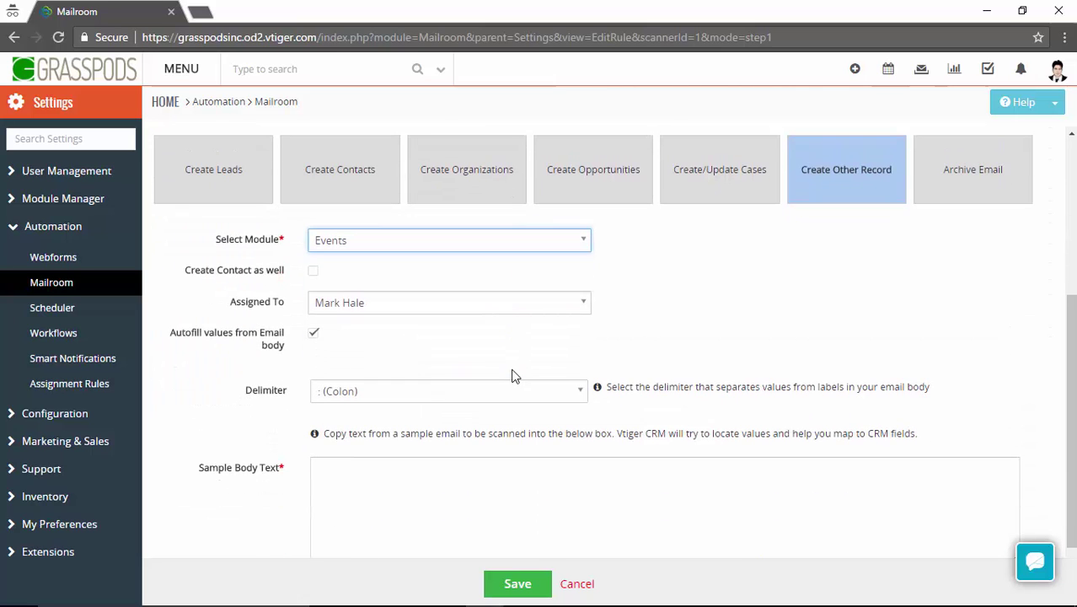
click(313, 271)
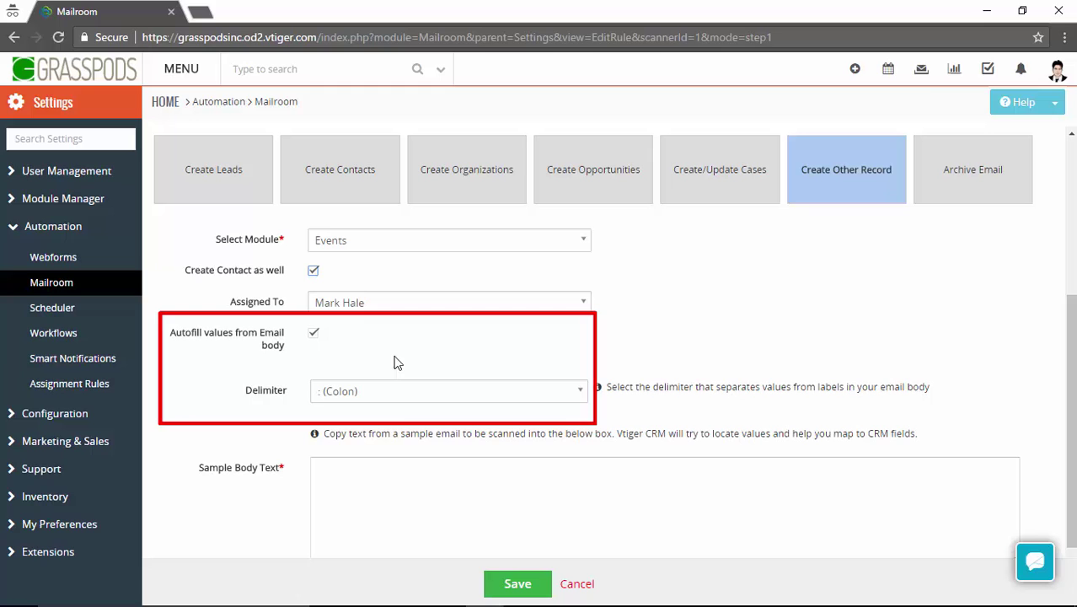
Enter sample body text 'Phone : Mobile Phone' and extract its values
scroll(462, 409, down, 1)
click(477, 408)
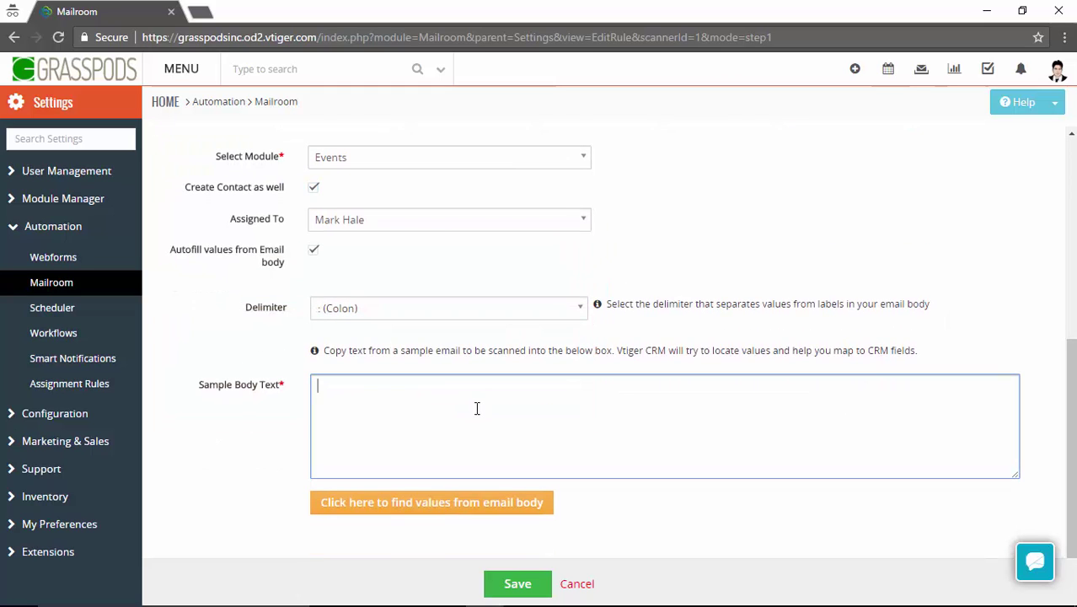
text(Phone : Mobile Phone)
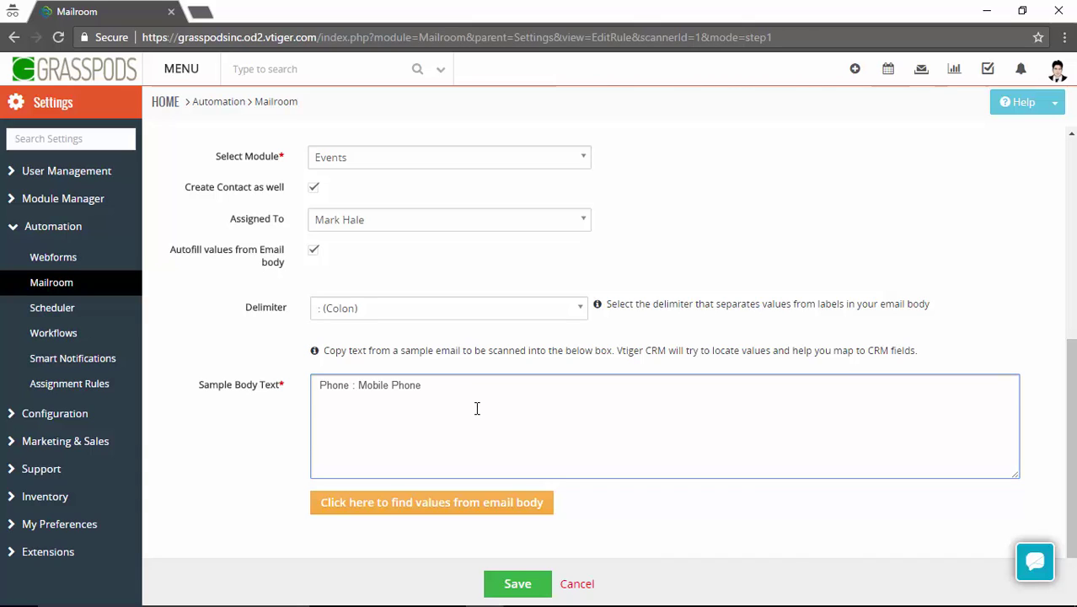
click(506, 503)
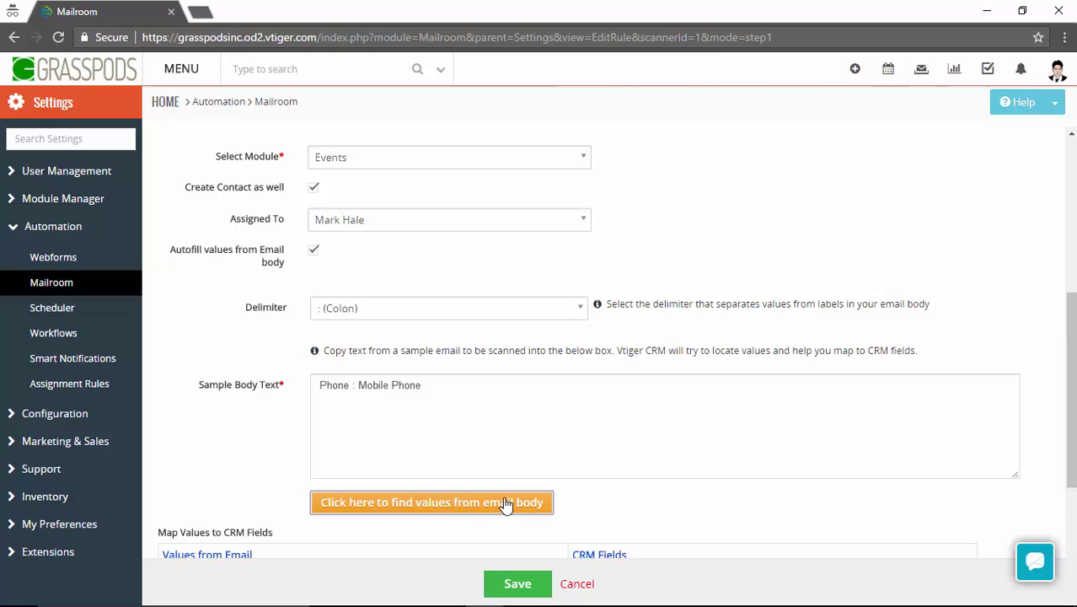
Map the email Subject to the Event's Subject field and start mapping Email Content
scroll(506, 503, down, 2)
click(633, 425)
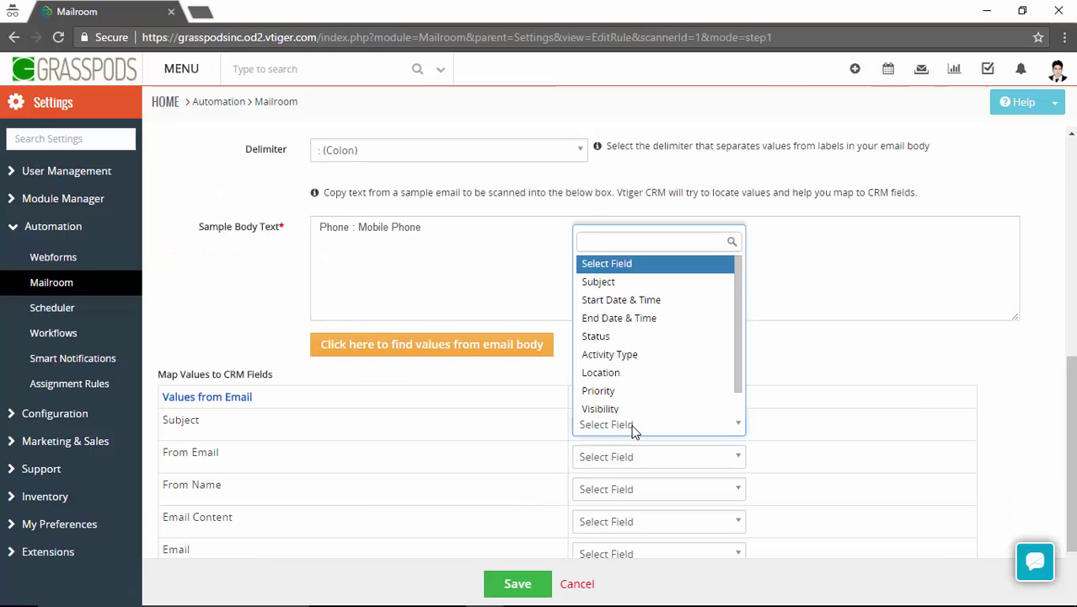
click(606, 281)
scroll(750, 427, down, 1)
click(739, 424)
Map Email Content to Description and save the Mailroom rule
click(686, 410)
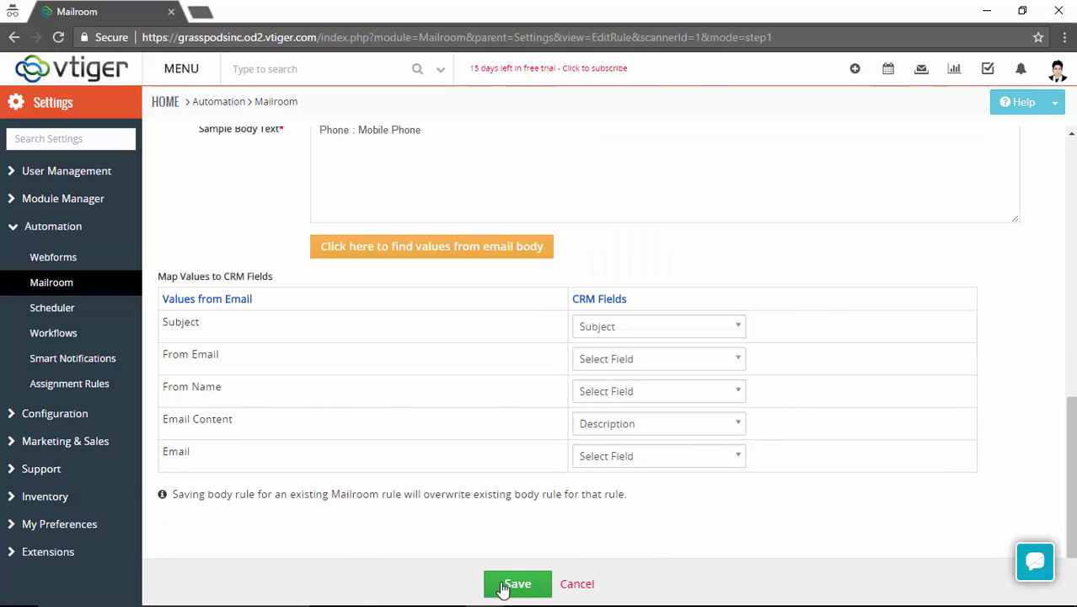
click(499, 589)
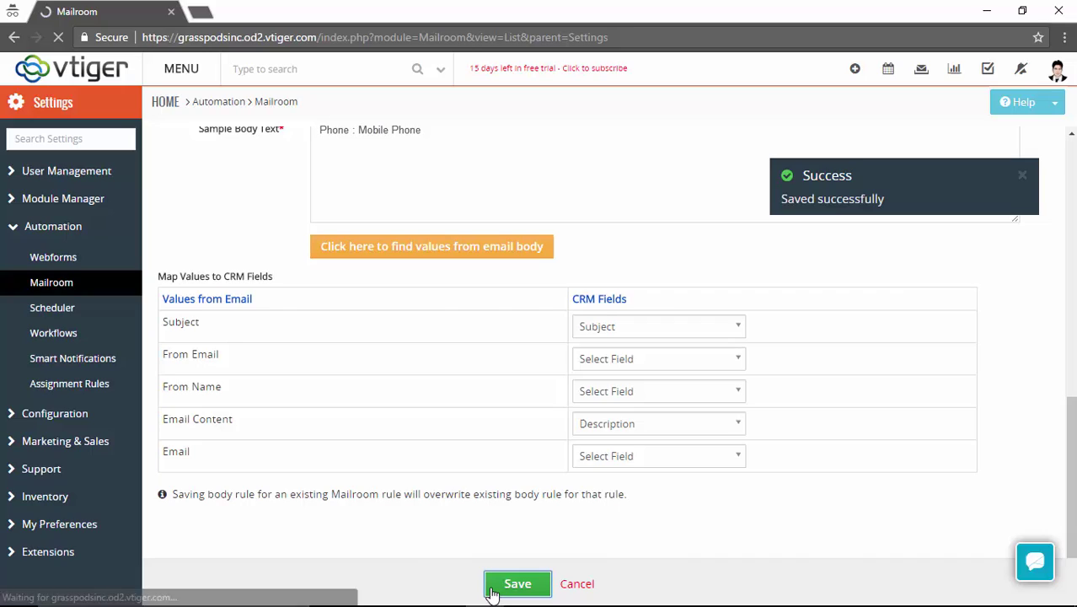